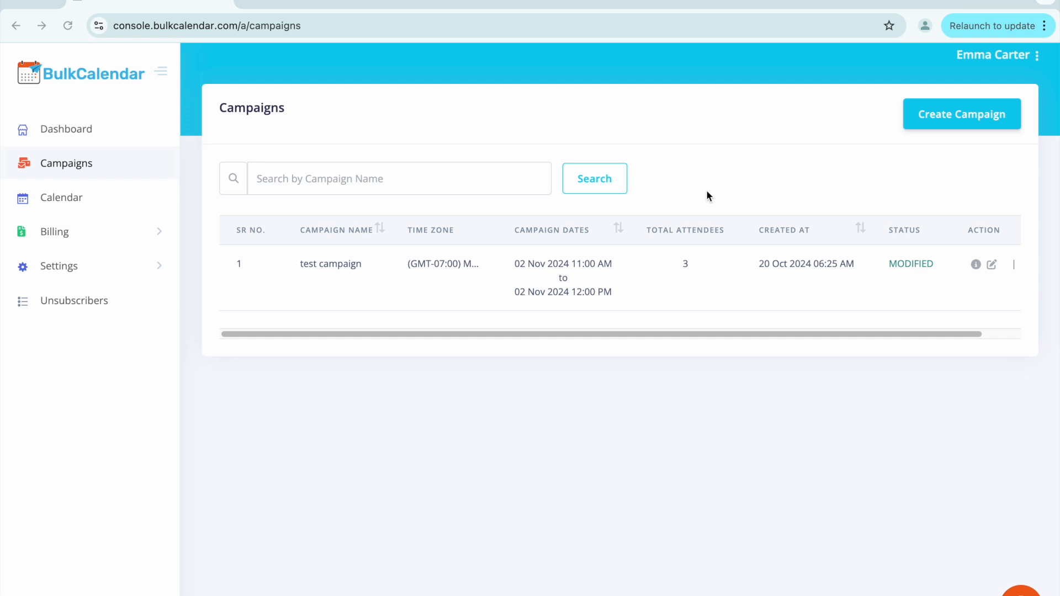
Create a campaign and enter "Webinar - Success with Calendar Invitations" as its internal name.
left_click(949, 122)
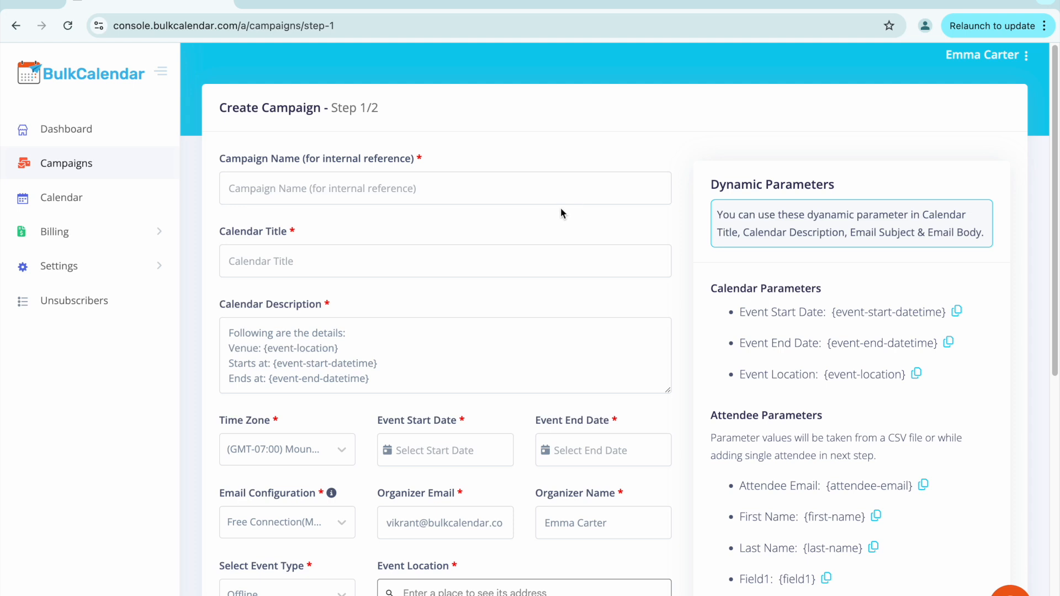
left_click(401, 189)
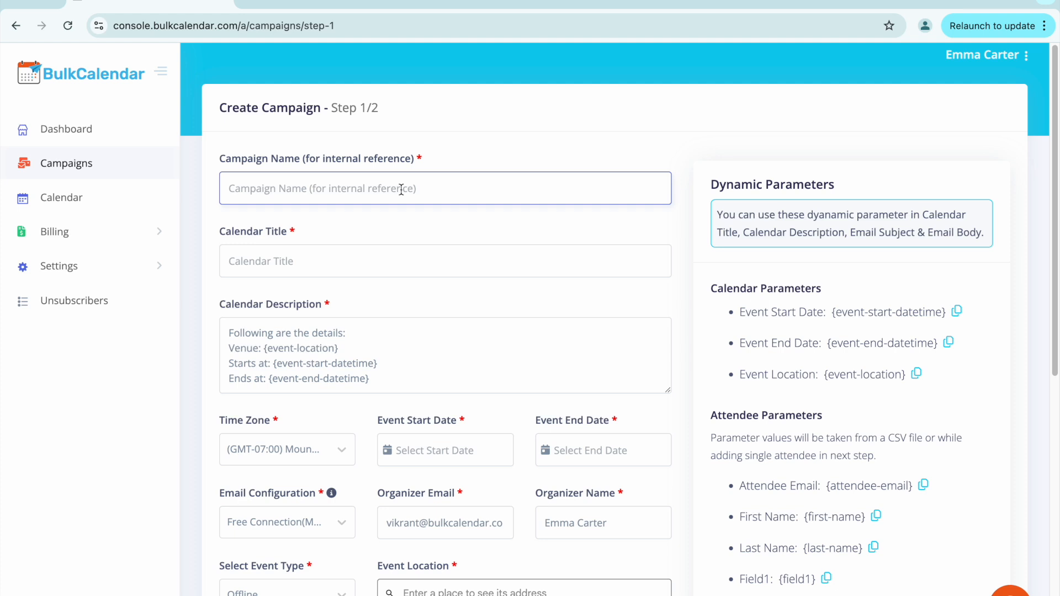
type("Webinar - Success with Calendar Invitations")
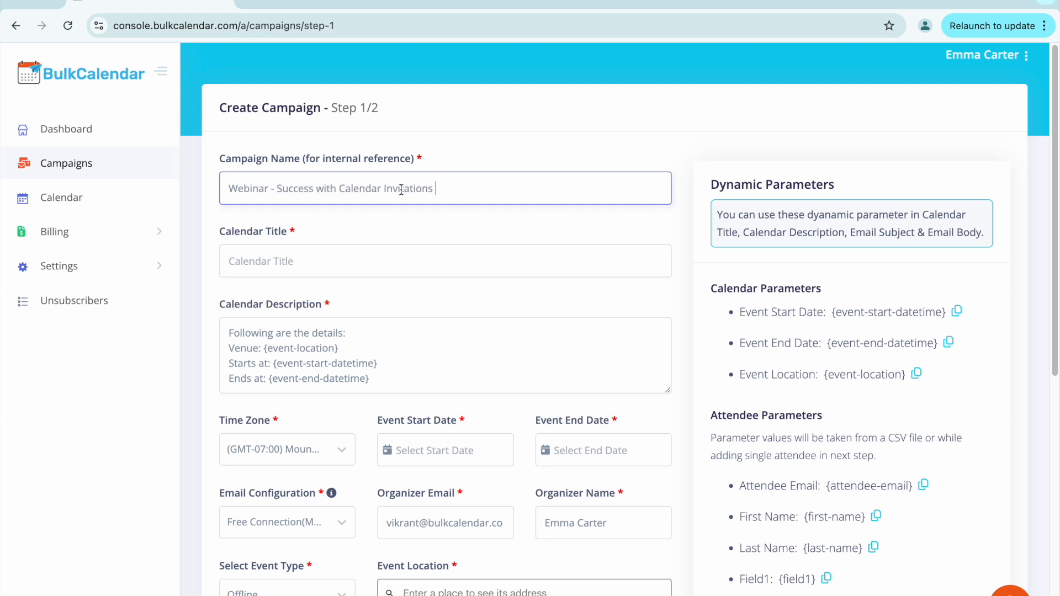
Enter "Webinar - Using Calendar invites automation to increase attendee turnout" as the calendar title.
key("super+Tab")
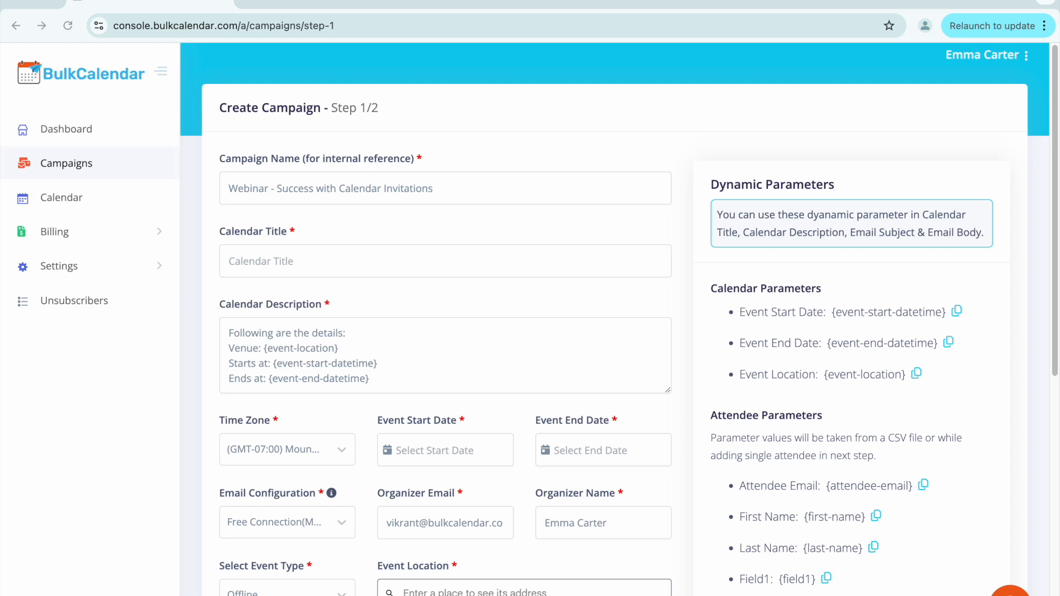
key("super+Tab")
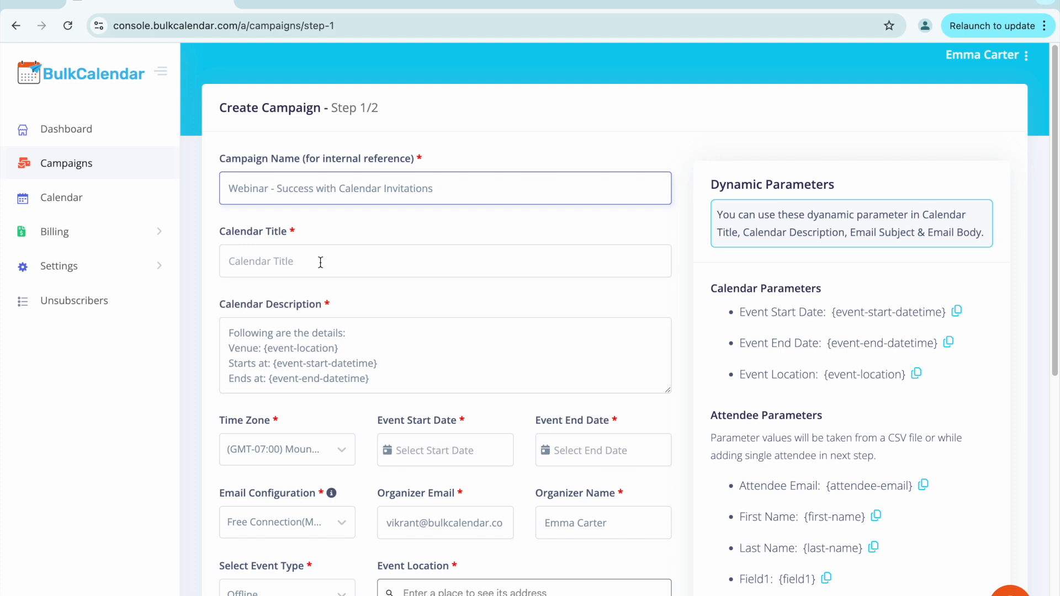
left_click(321, 262)
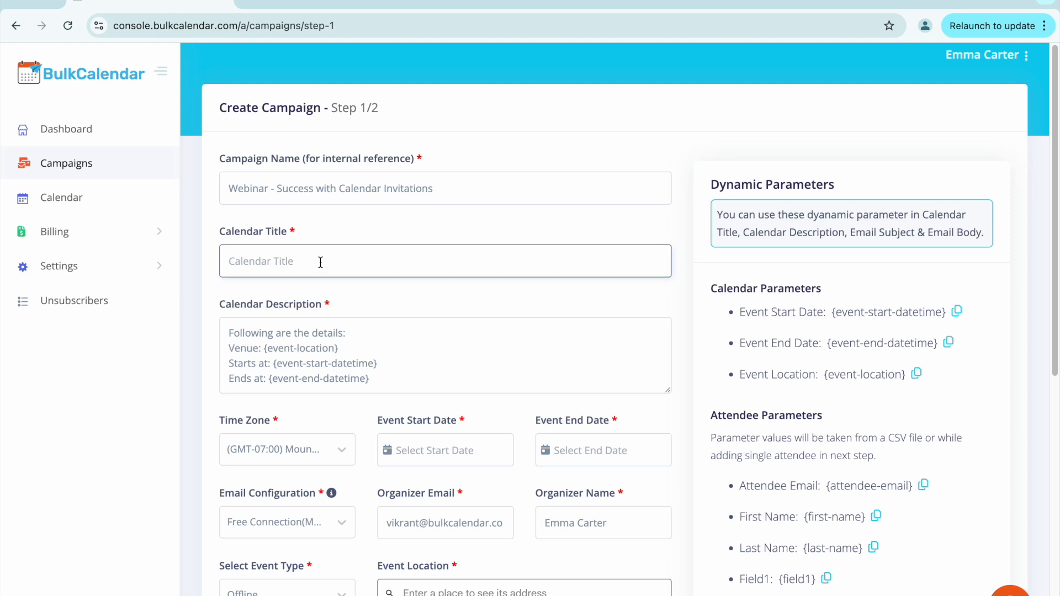
type("Webinar - Using Calendar invites automation to increase attendee turnout")
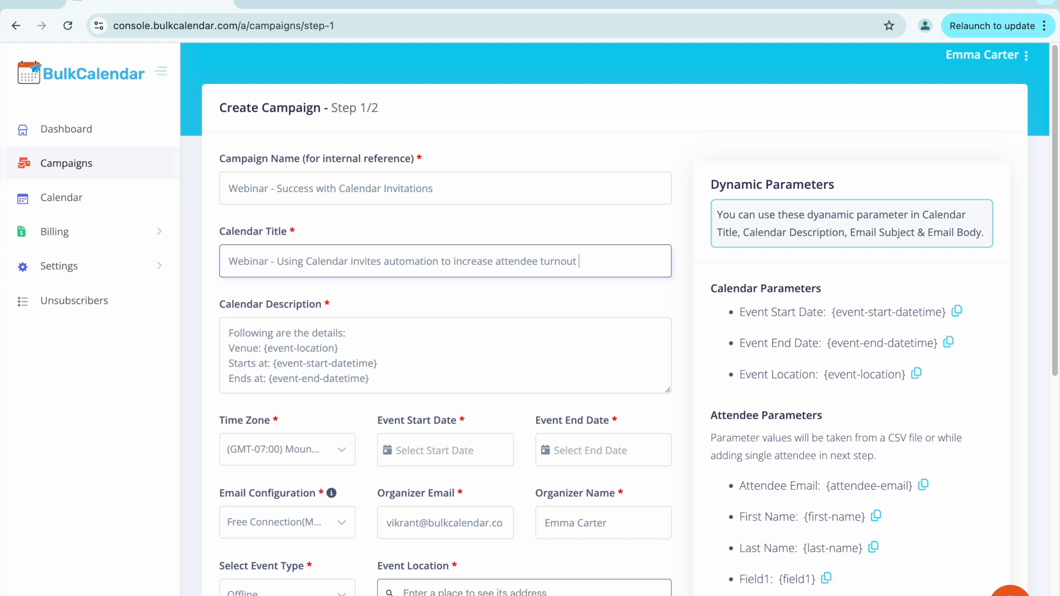
key("super+Tab")
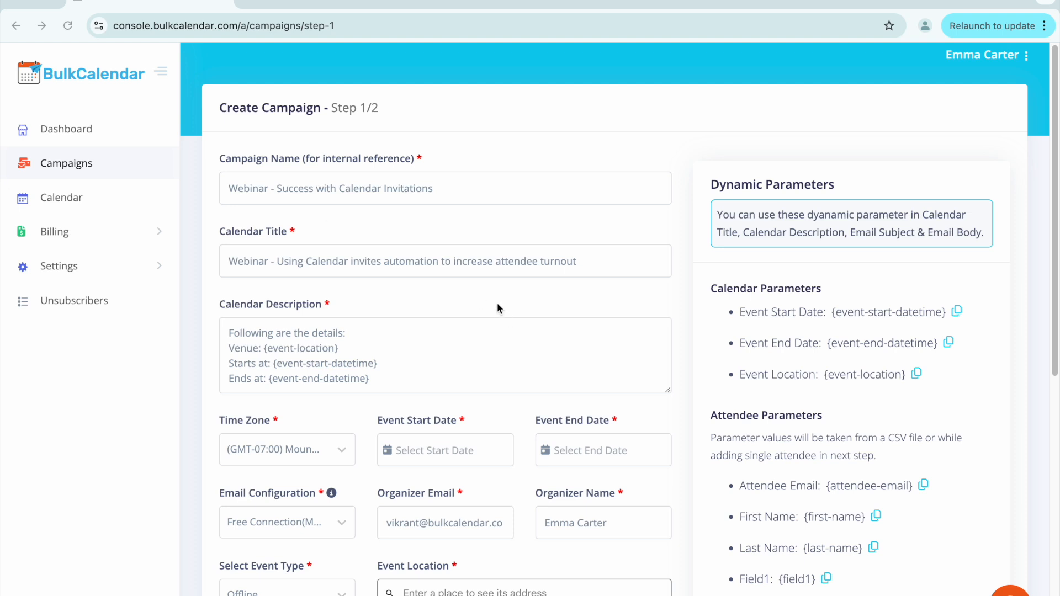
Select (GMT-07:00) Mountain Time (US & Canada) as the campaign's time zone.
scroll(500, 311, "down", 2)
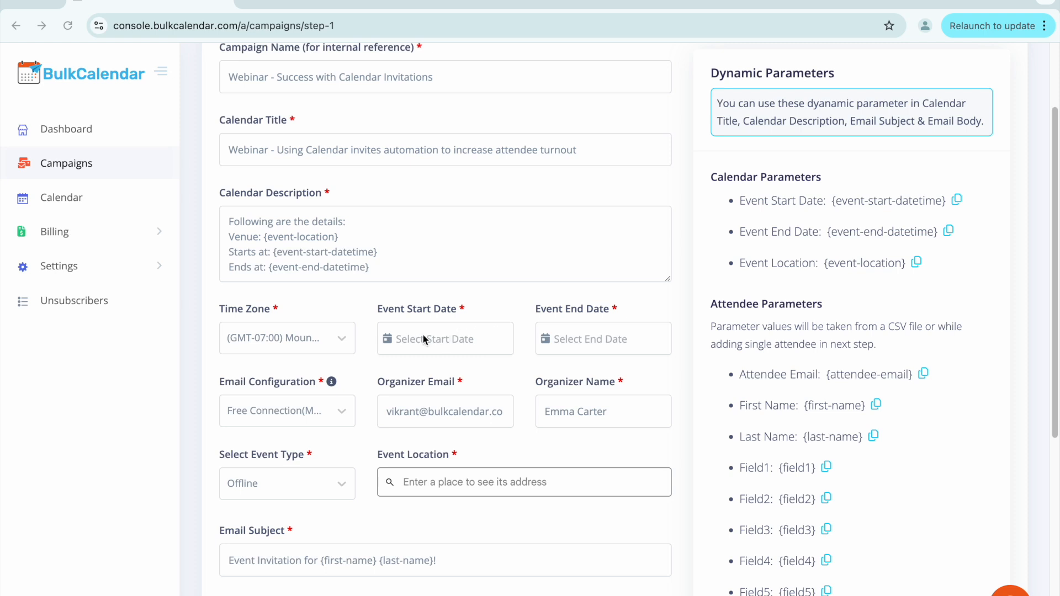
left_click(330, 338)
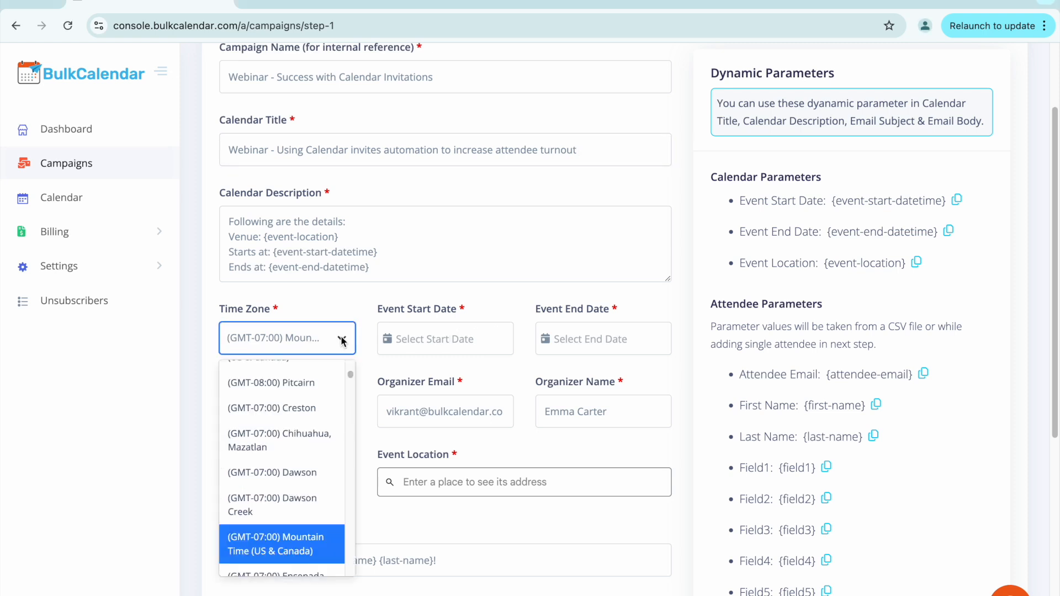
left_click(304, 539)
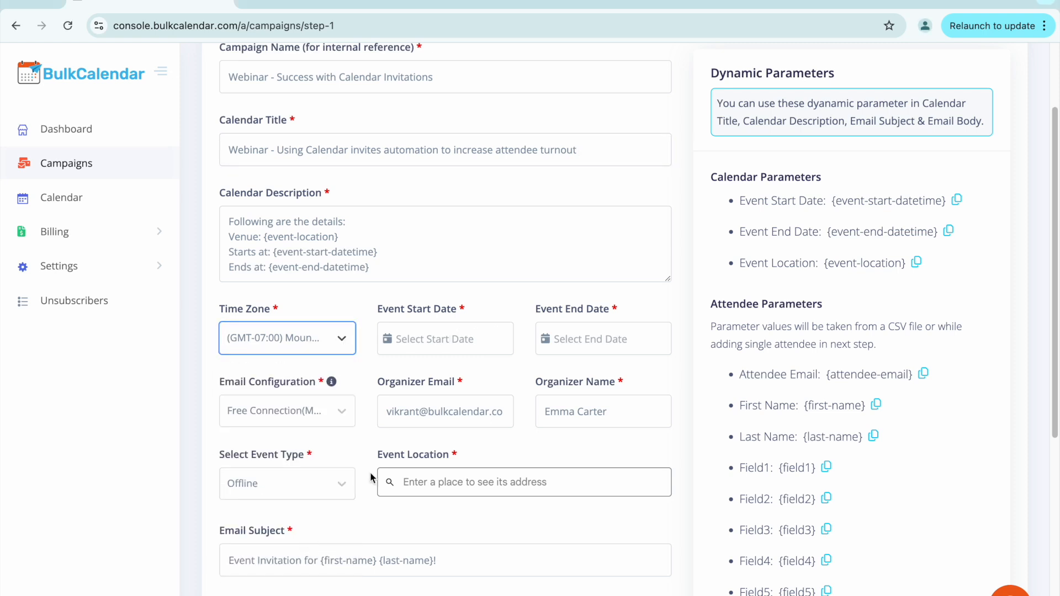
Set the event start to 26 Oct 2024, 11:00 AM.
left_click(449, 341)
left_click(492, 505)
scroll(532, 475, "down", 10)
scroll(533, 475, "down", 10)
scroll(525, 414, "up", 1)
left_click(525, 396)
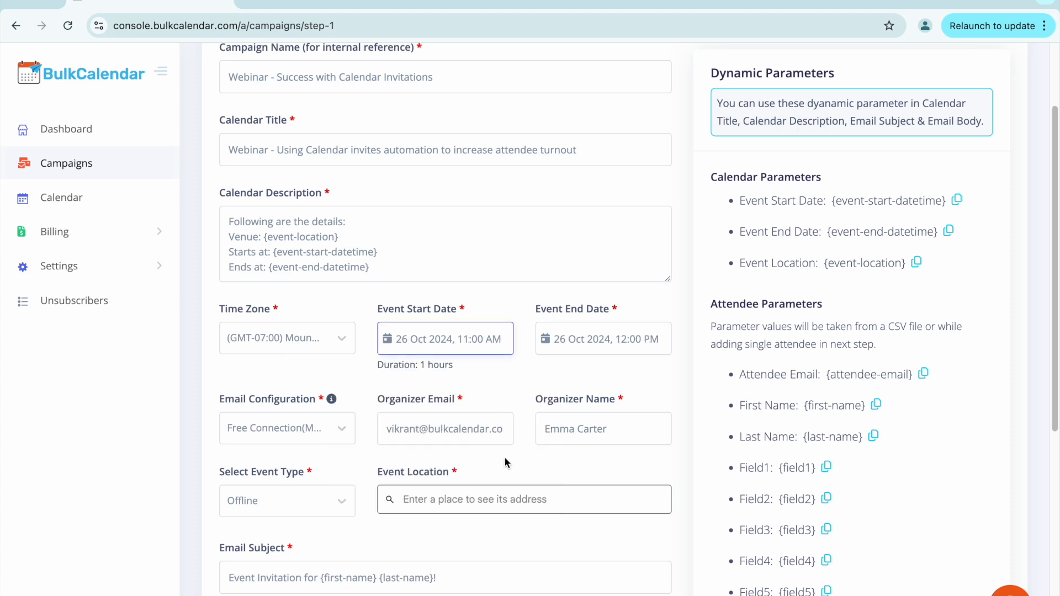
Review the available email configuration choices and expand the Settings section to see where email configurations are managed.
scroll(505, 458, "down", 2)
scroll(360, 373, "down", 1)
left_click(341, 333)
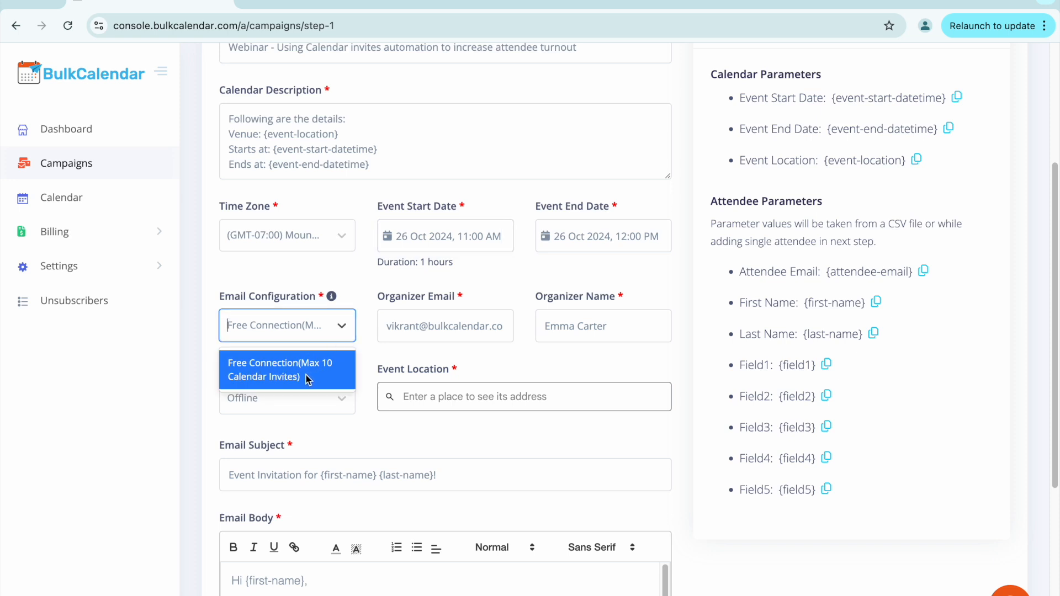
left_click(371, 360)
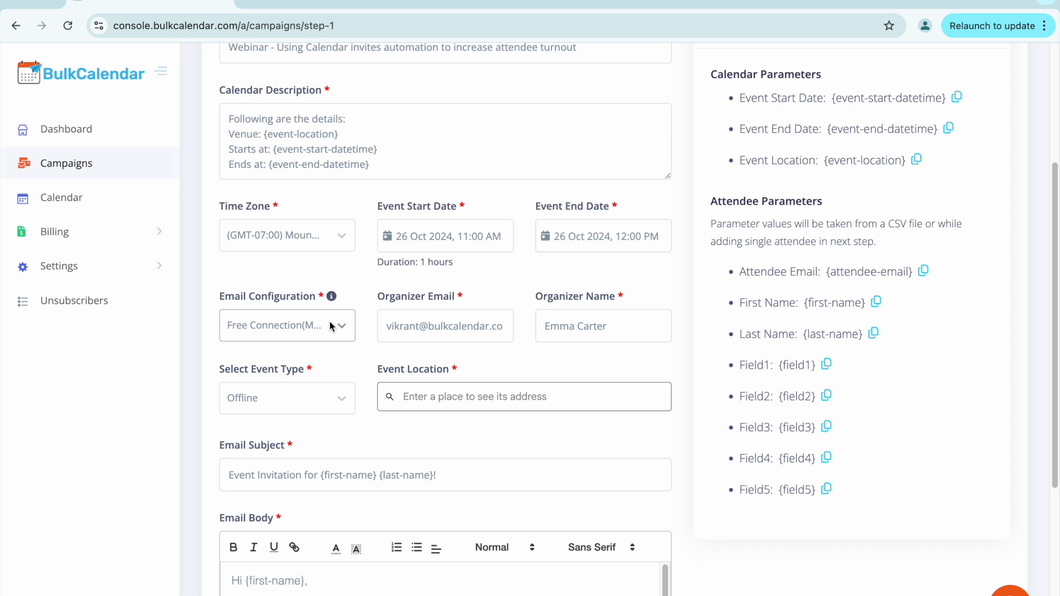
left_click(157, 269)
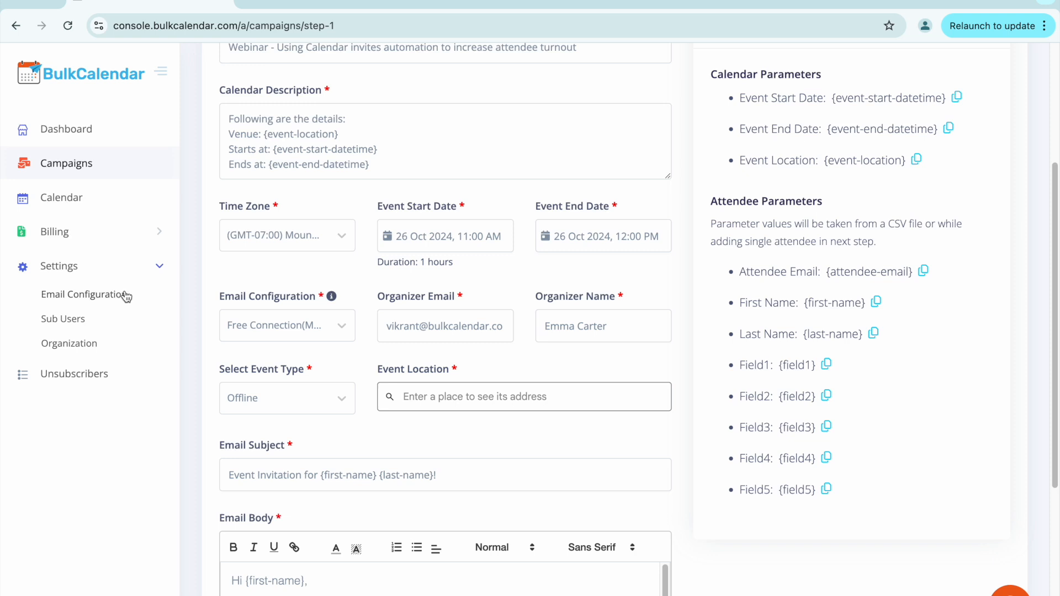
Replace the part before the @ in the organizer email with the organizer's first name.
left_click(417, 328)
left_click_drag(420, 328, 386, 326)
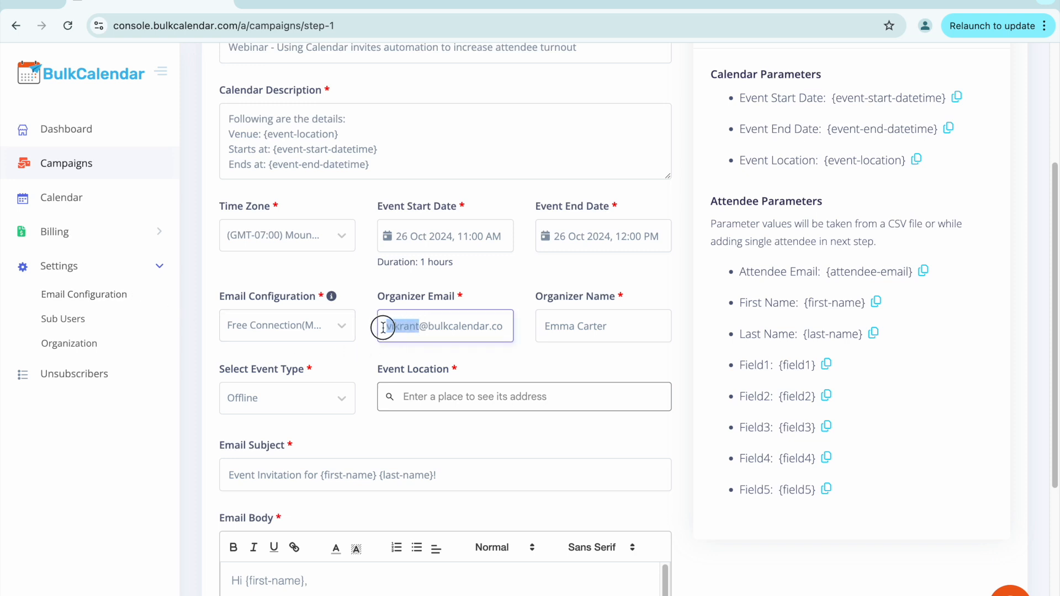
type("emma")
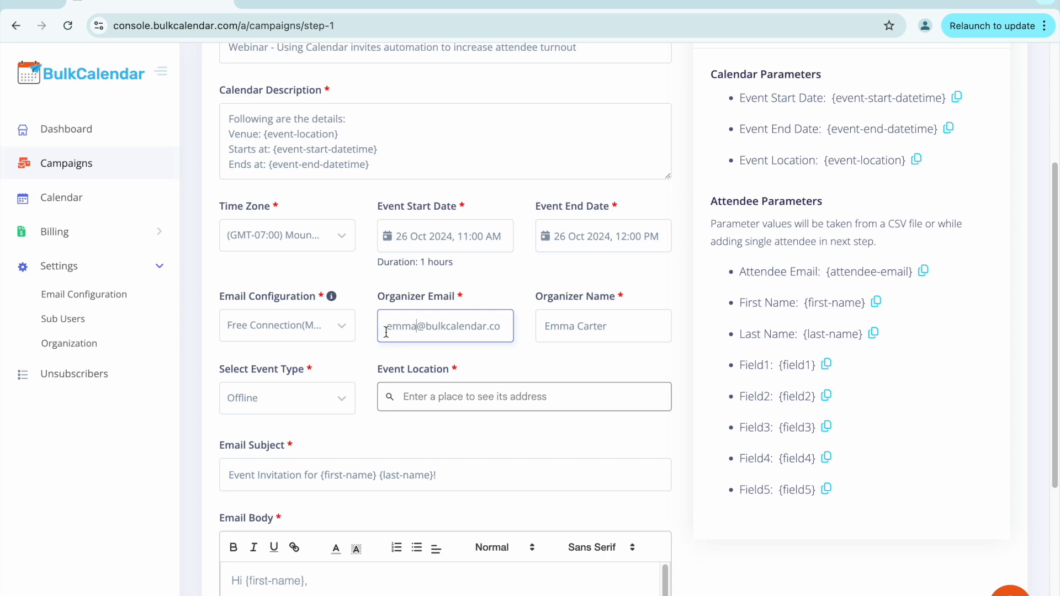
scroll(430, 331, "down", 1)
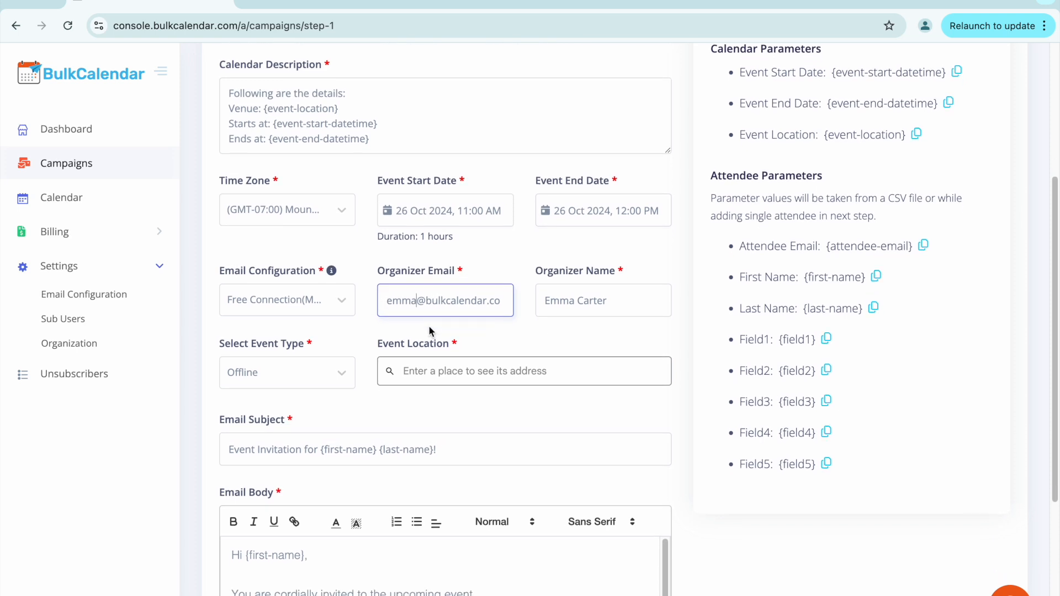
scroll(430, 330, "down", 3)
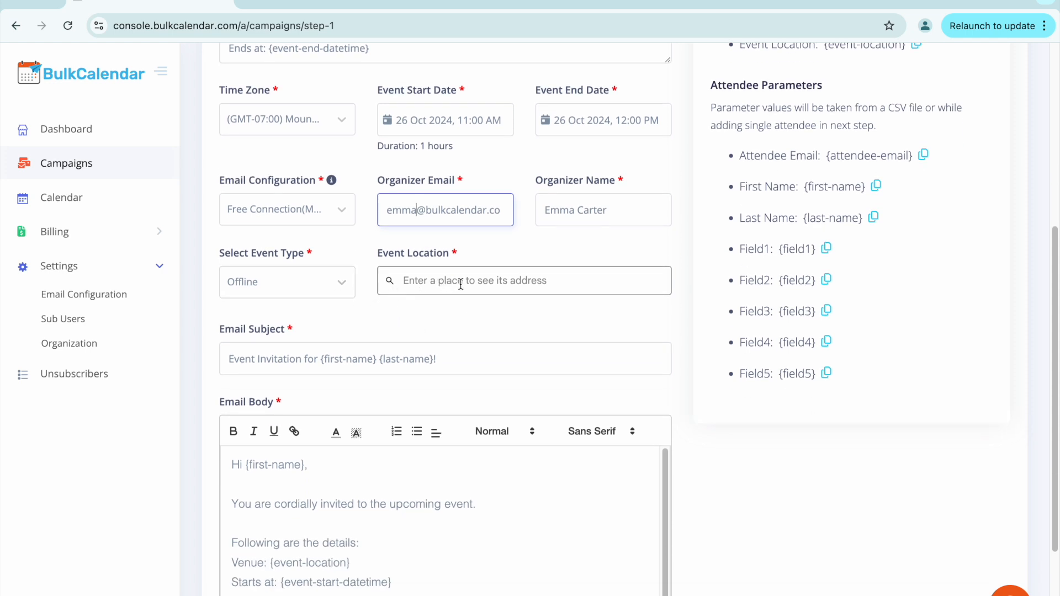
left_click(342, 287)
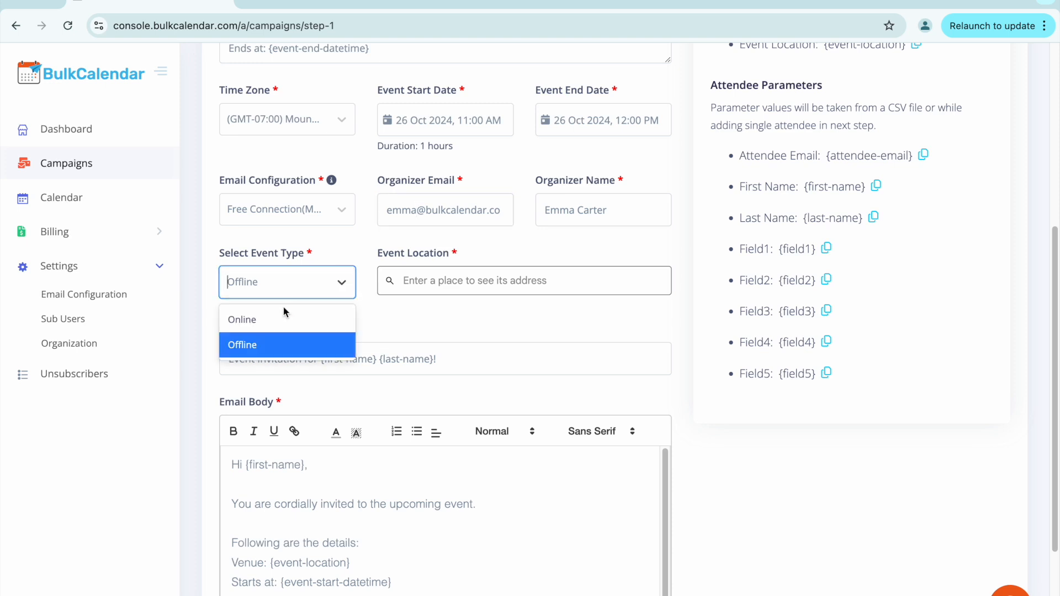
left_click(255, 319)
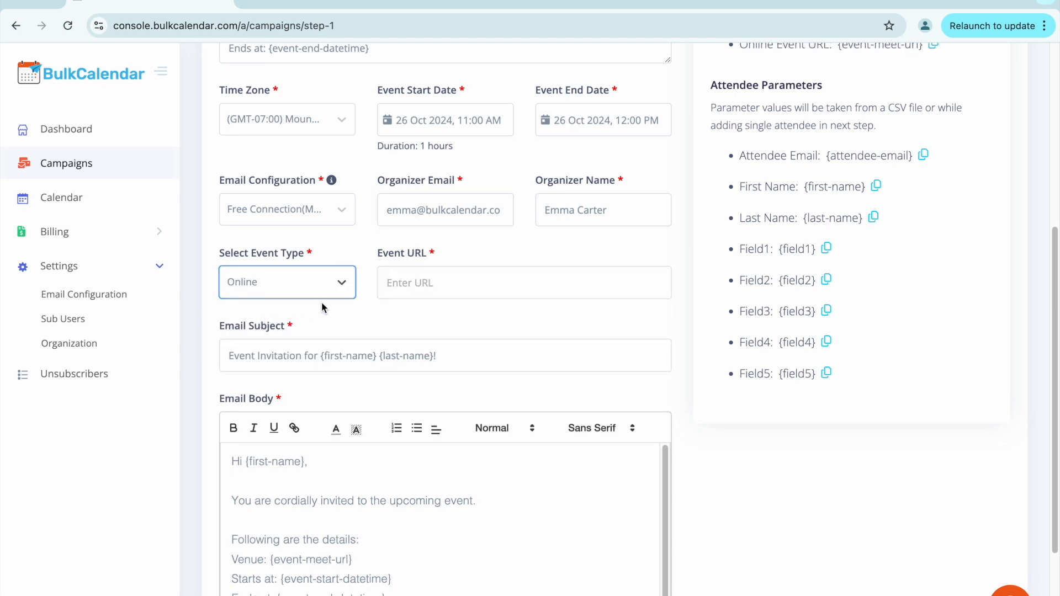
left_click(370, 305)
left_click(409, 283)
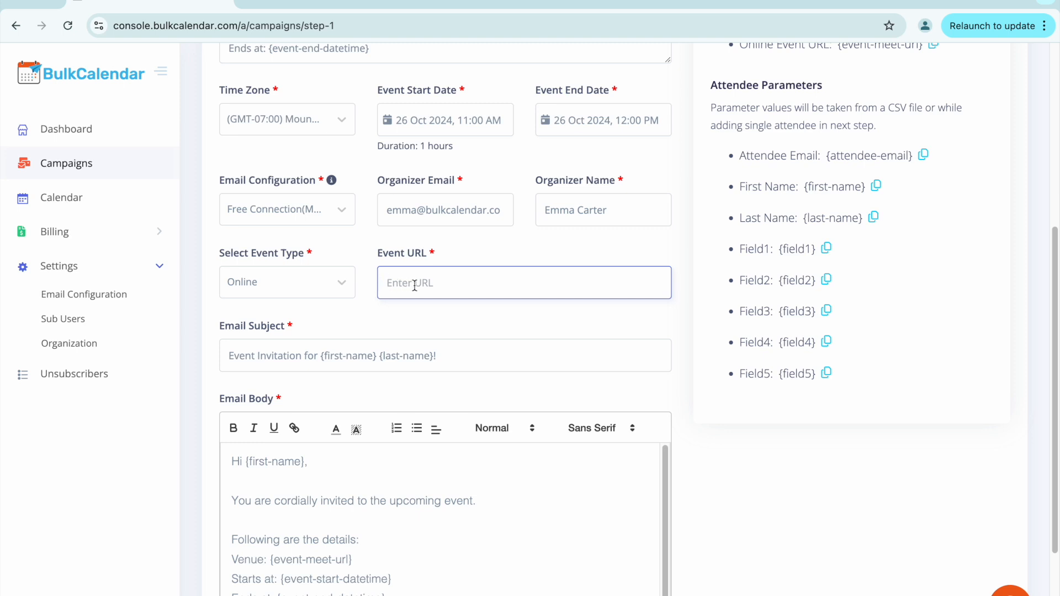
type("https://online-webinar-meeting-url.com/meeting-code")
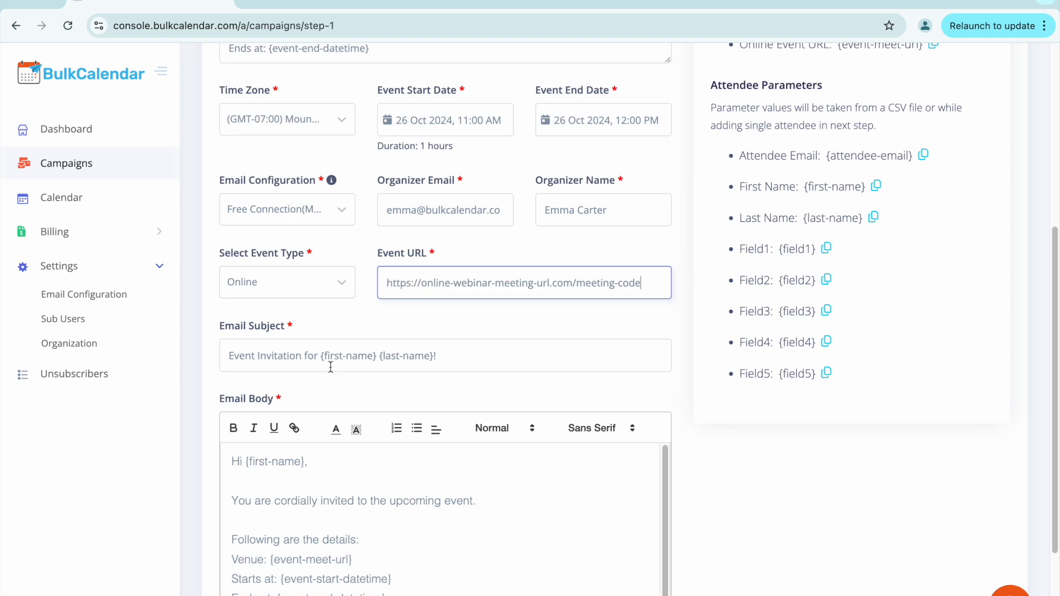
Replace the email subject with "Hi {first-name}, Invitation for an upcoming webinar.".
key("super+Tab")
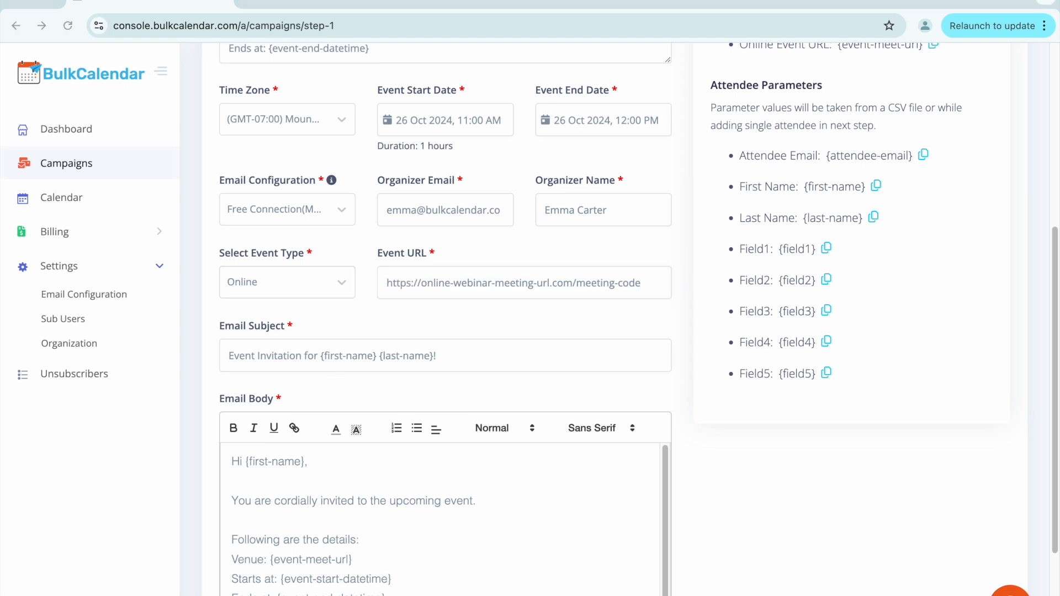
key("super+Tab")
left_click(405, 356)
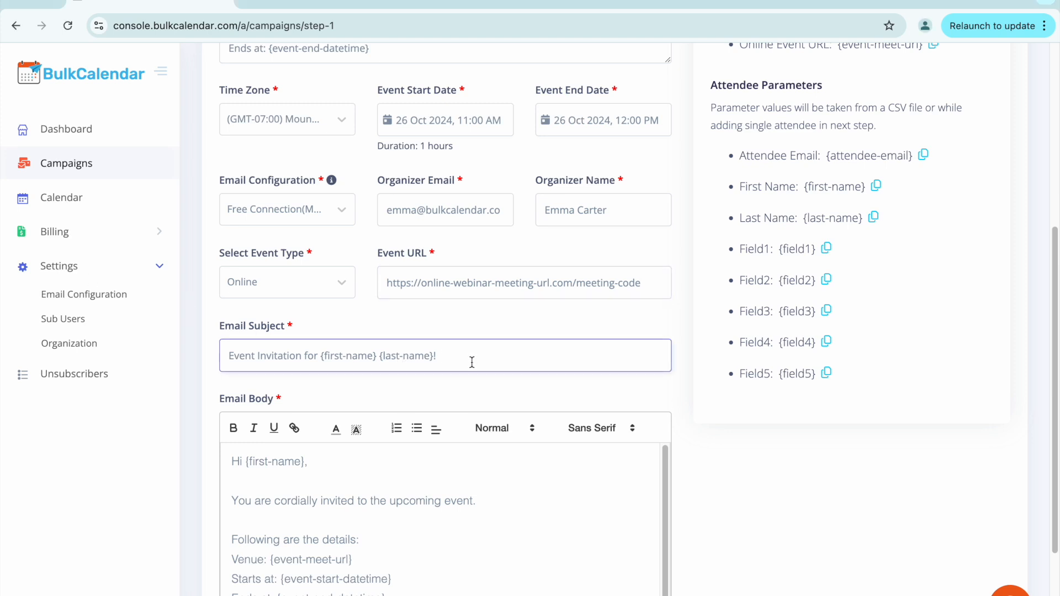
key("super+a")
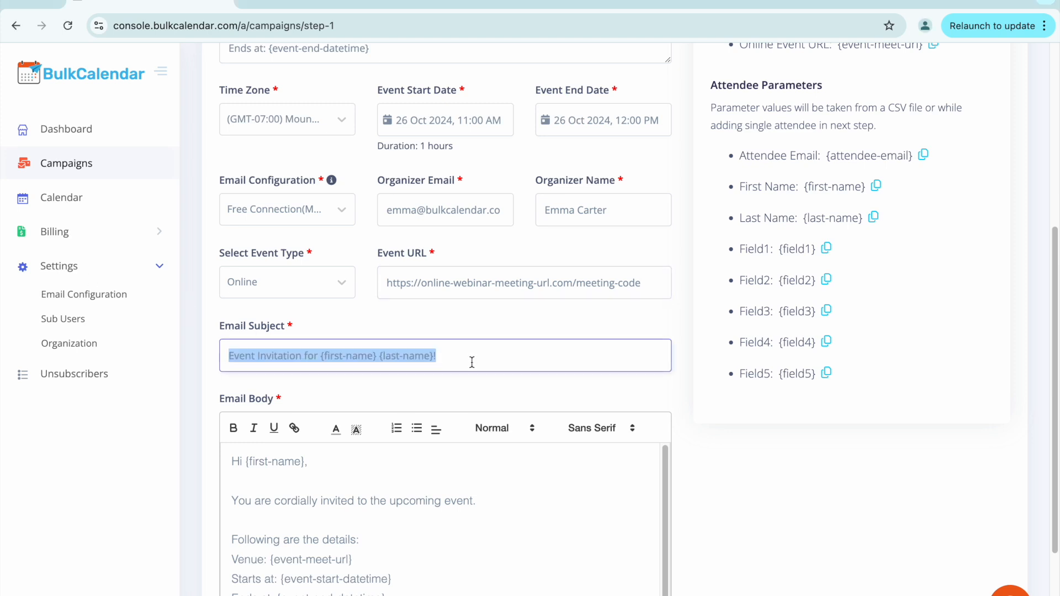
type("Hi {first-name}, Invitation for an upcoming webinar.")
left_click(279, 355)
left_click_drag(298, 355, 241, 355)
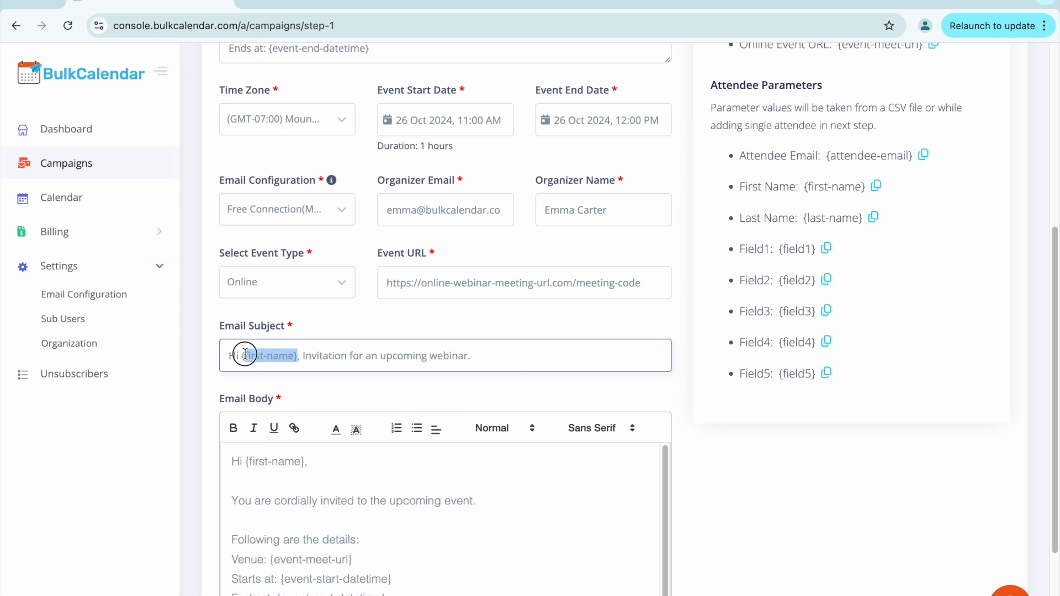
Replace the invitation sentence in the email body with "You are cordially invited to the upcoming webinar on “Using Calendar invites automation to increase attendee turnout”".
left_click(360, 500)
scroll(387, 500, "down", 2)
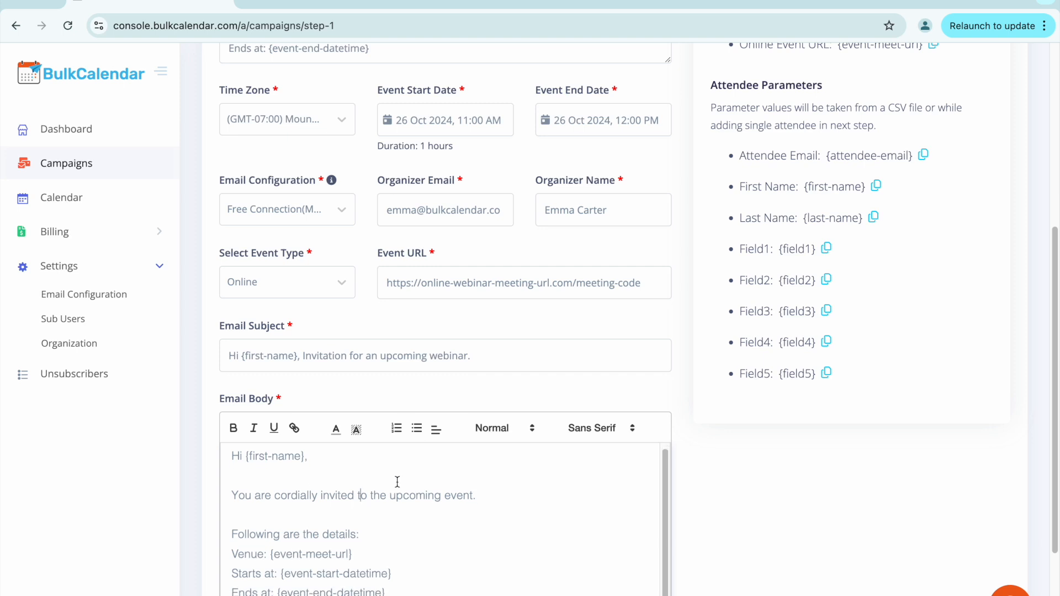
scroll(406, 499, "up", 2)
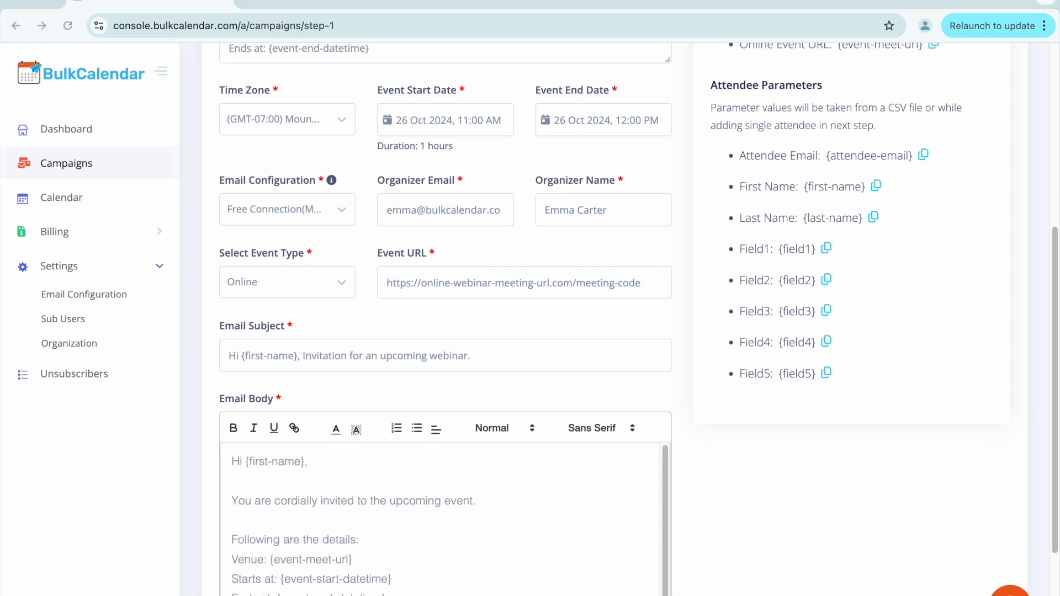
triple_click(482, 501)
type("You are cordially invited to the upcoming webinar on \"Using Calendar invites automation to increase attendee turnout\"")
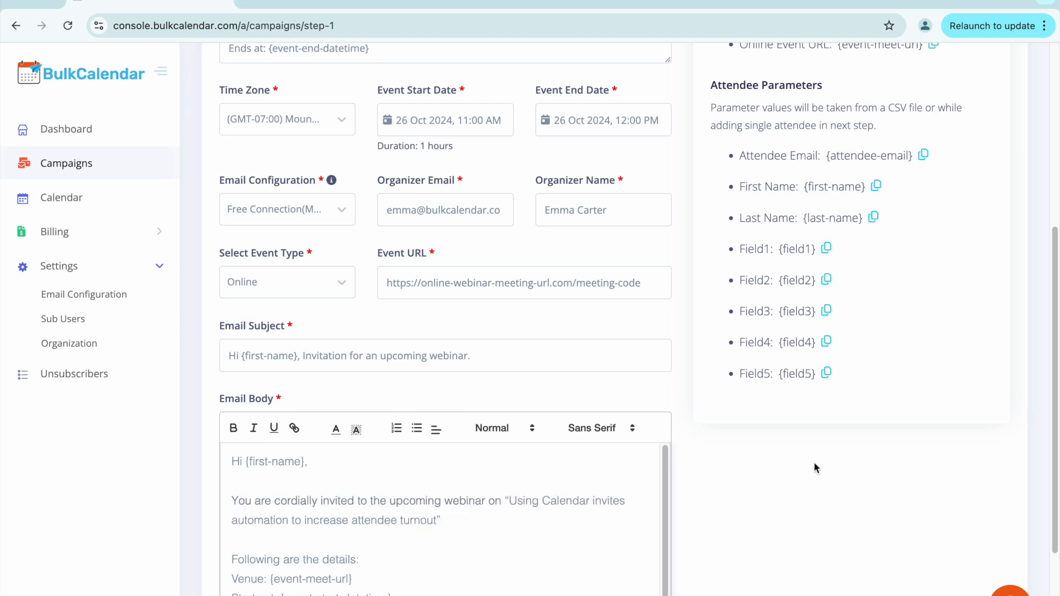
Preview the campaign and check its email subject and body, including the substituted first name.
scroll(811, 467, "down", 3)
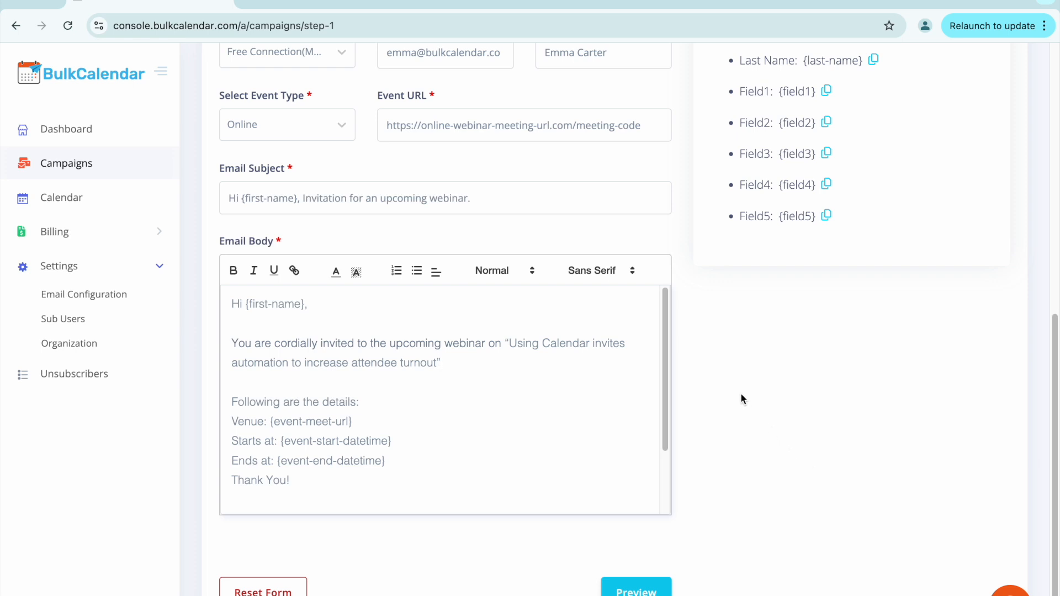
left_click(636, 590)
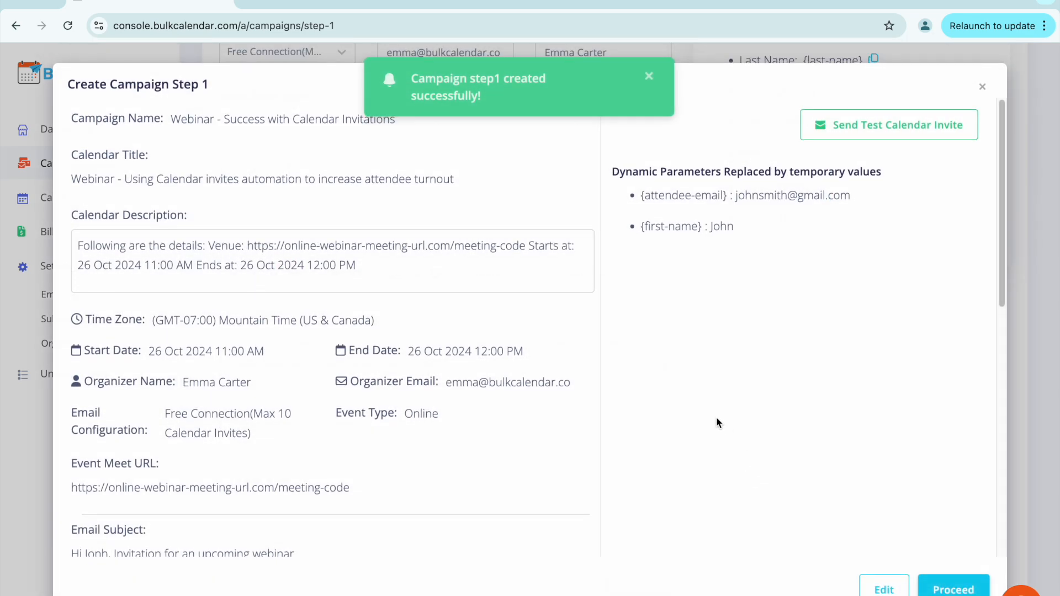
scroll(420, 384, "down", 5)
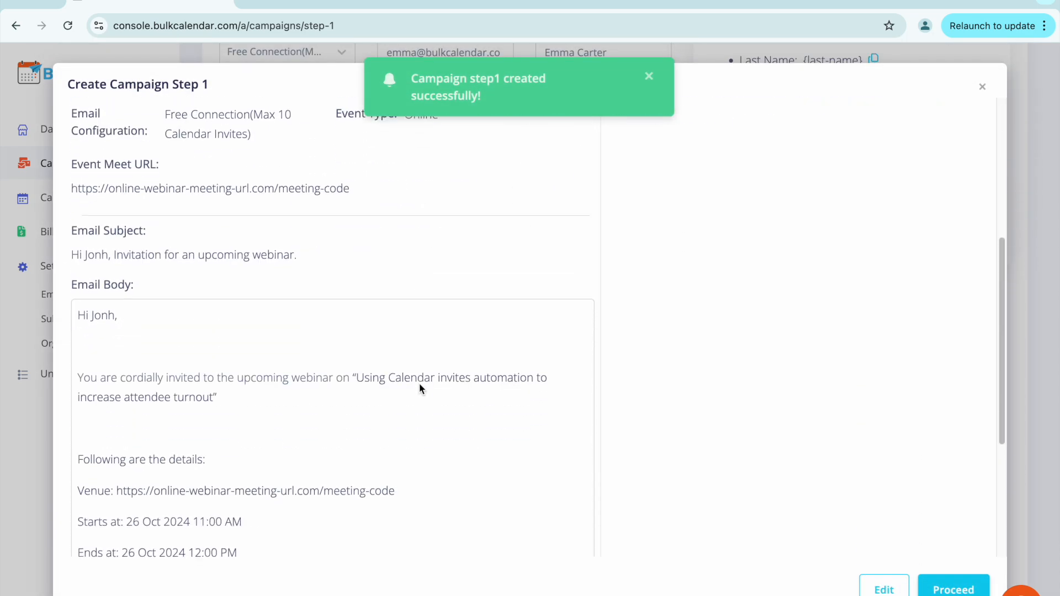
scroll(419, 383, "down", 1)
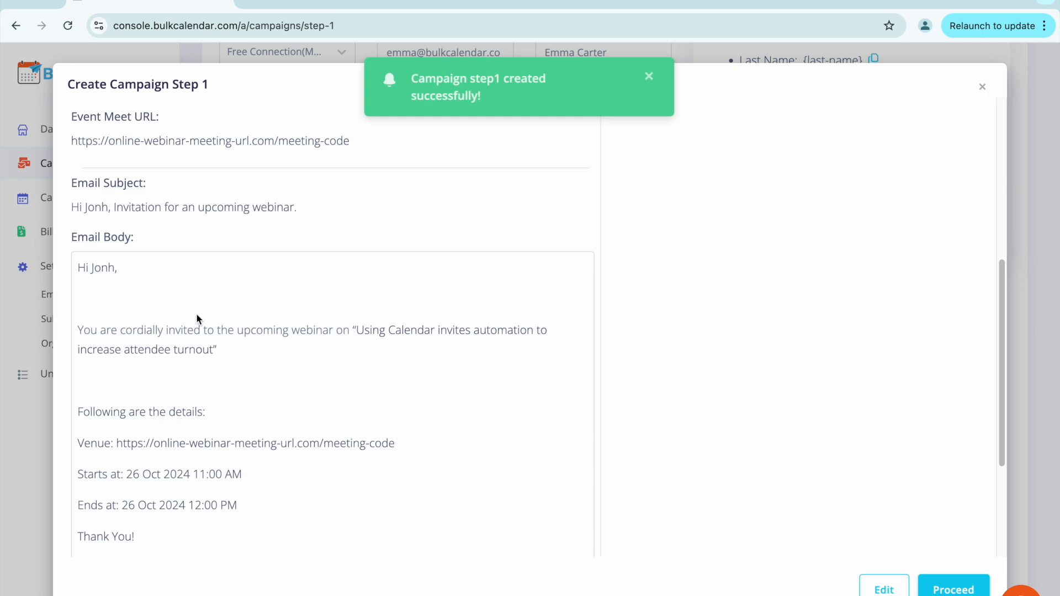
double_click(97, 269)
scroll(241, 325, "down", 4)
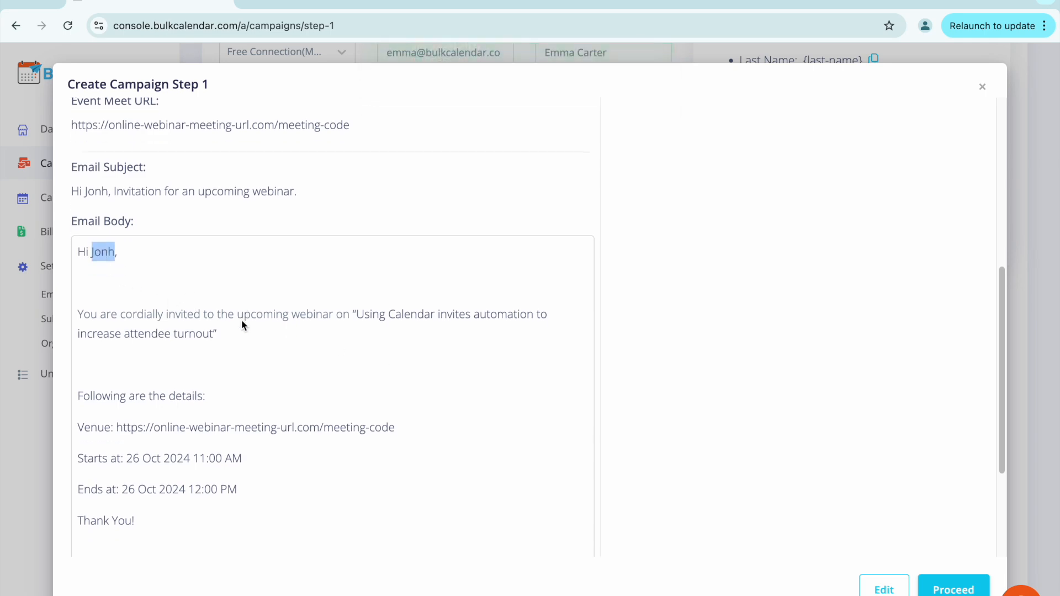
Open the test calendar invite form from the campaign preview and inspect its required attendee email and first name fields.
scroll(254, 320, "up", 7)
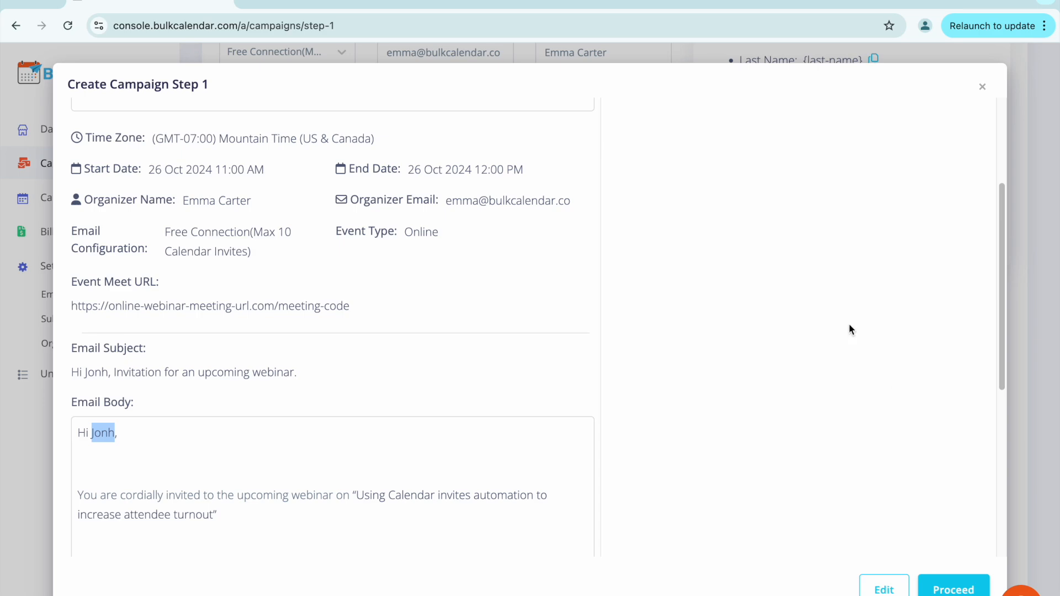
scroll(849, 326, "up", 4)
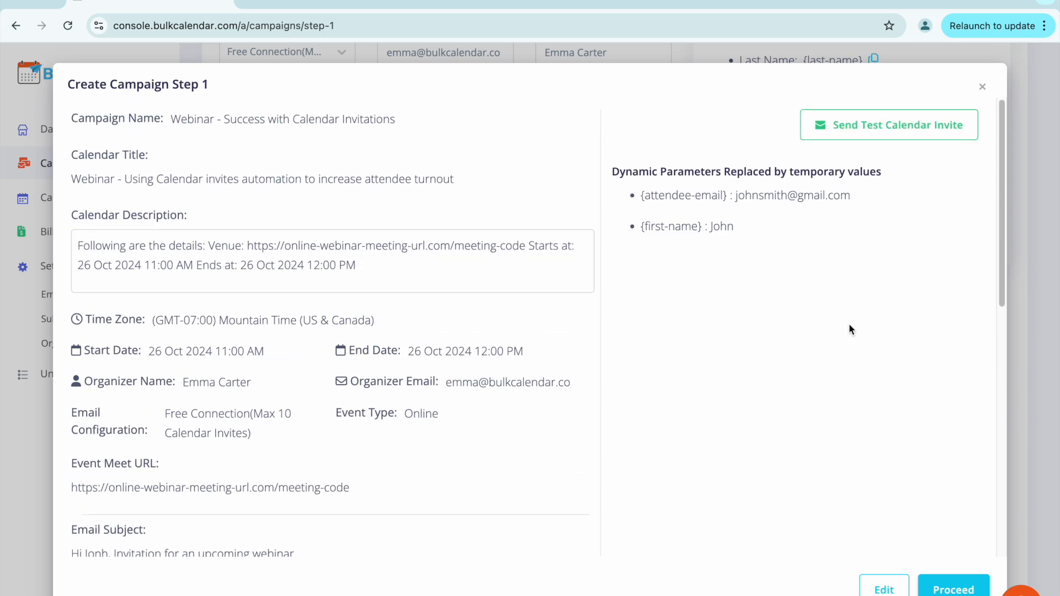
left_click(881, 131)
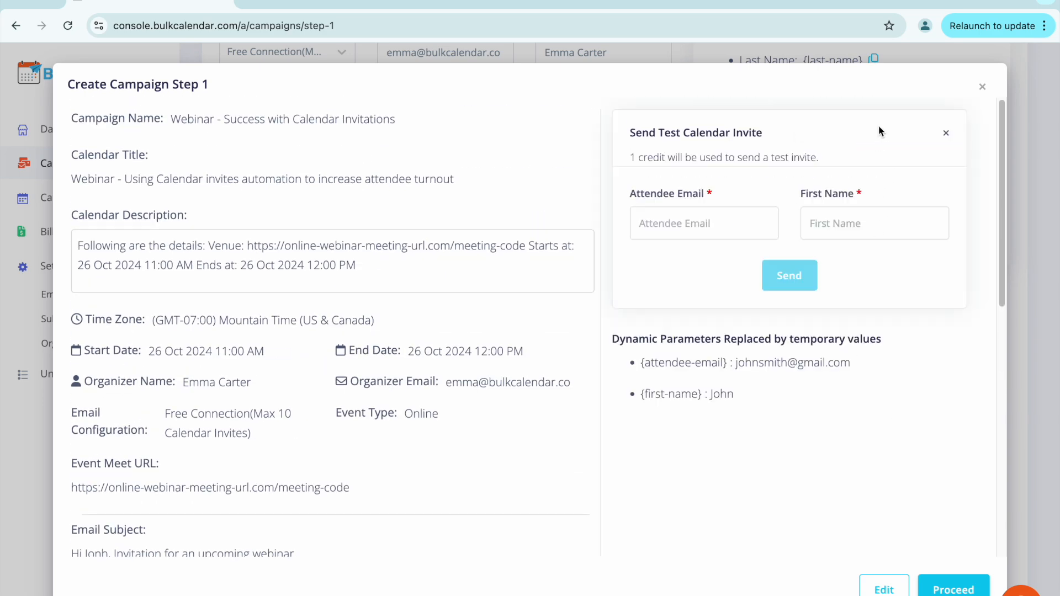
left_click(682, 221)
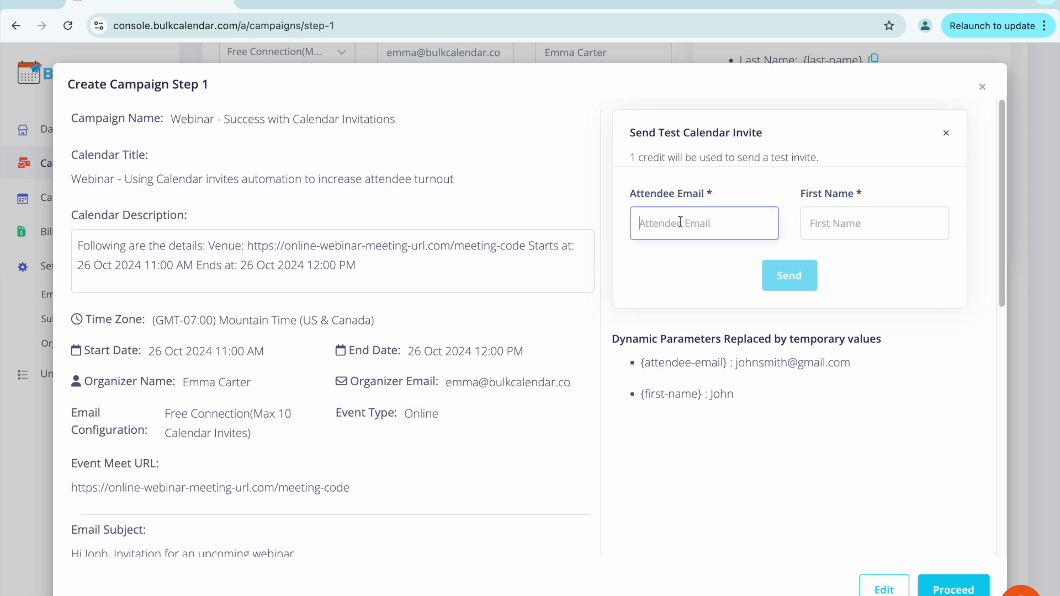
left_click(864, 220)
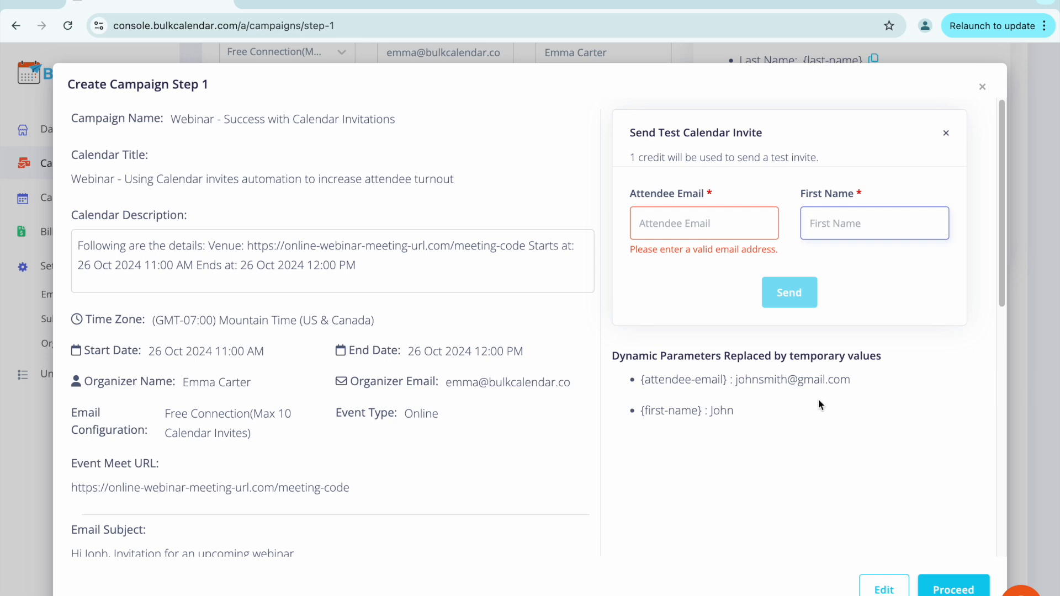
left_click(864, 466)
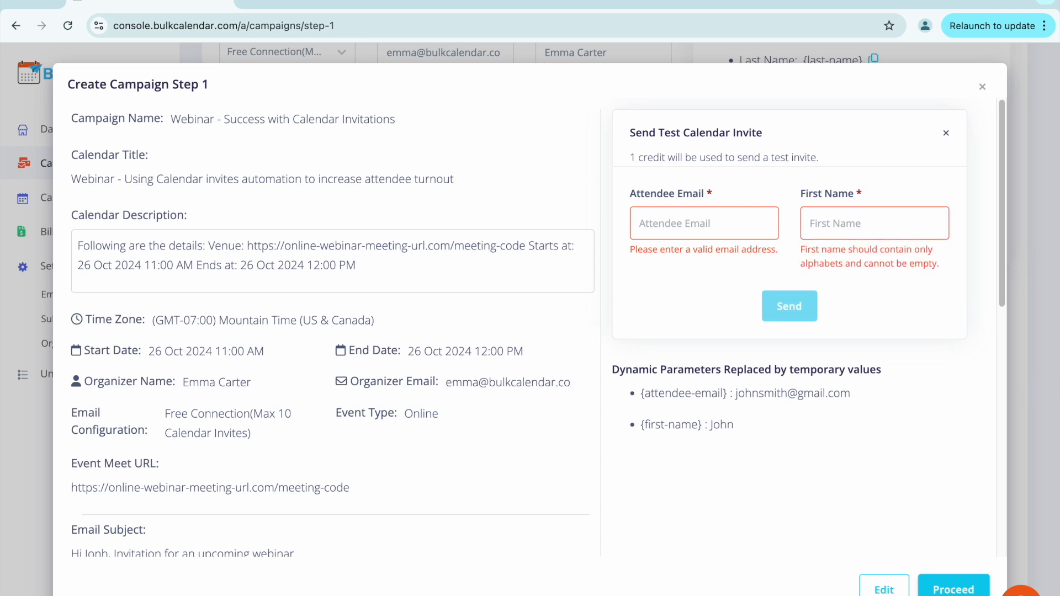
Proceed to the attendee import stage of the campaign and import the attendees from AttendeeList.csv.
left_click(950, 591)
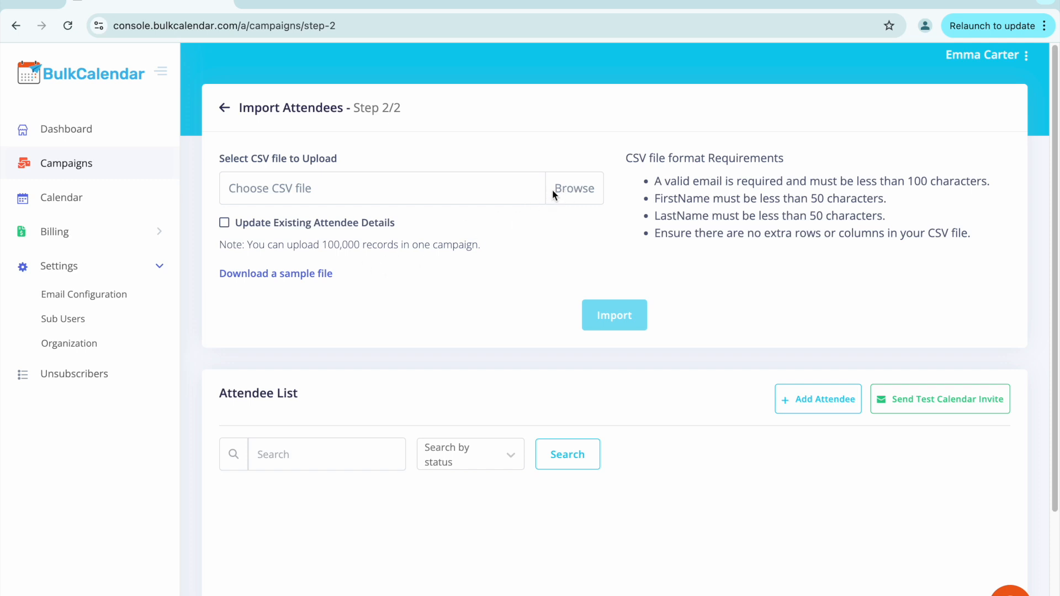
left_click(568, 190)
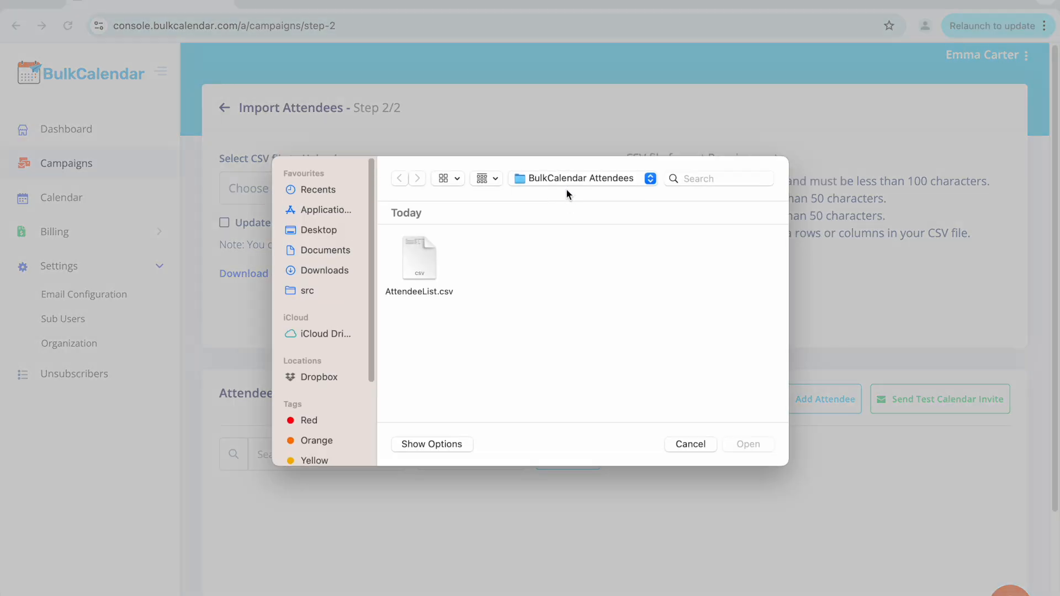
double_click(426, 257)
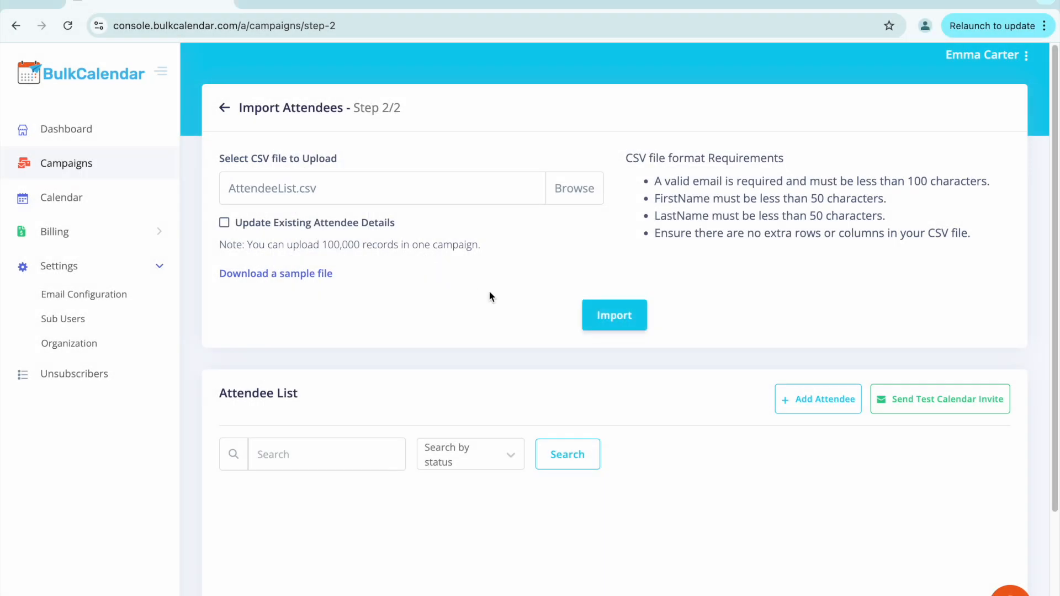
left_click(619, 321)
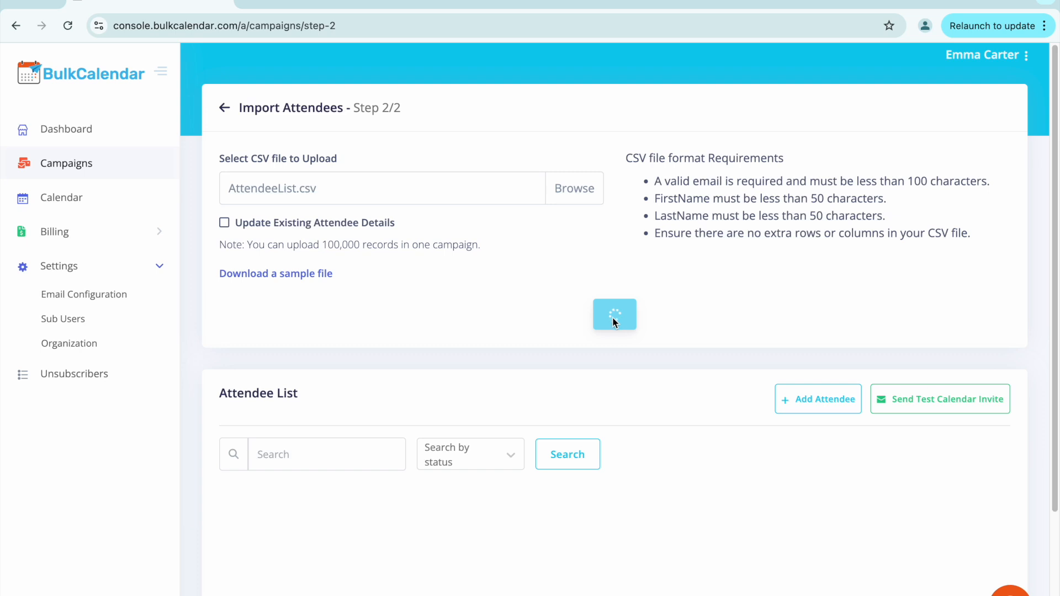
Check the imported attendee list and open the confirmation for sending the calendar invites.
scroll(549, 320, "down", 3)
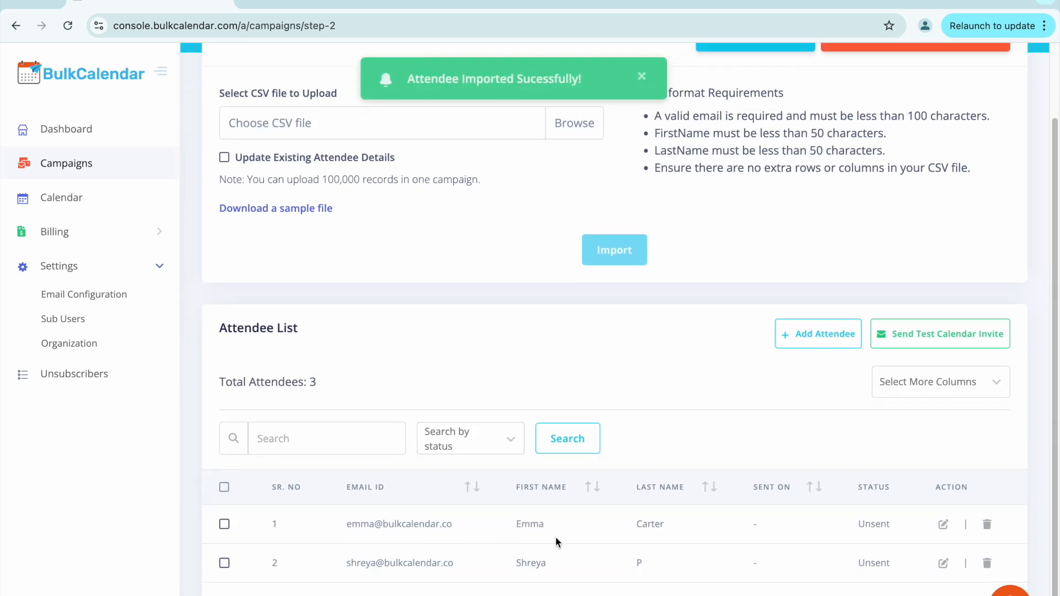
scroll(561, 536, "up", 3)
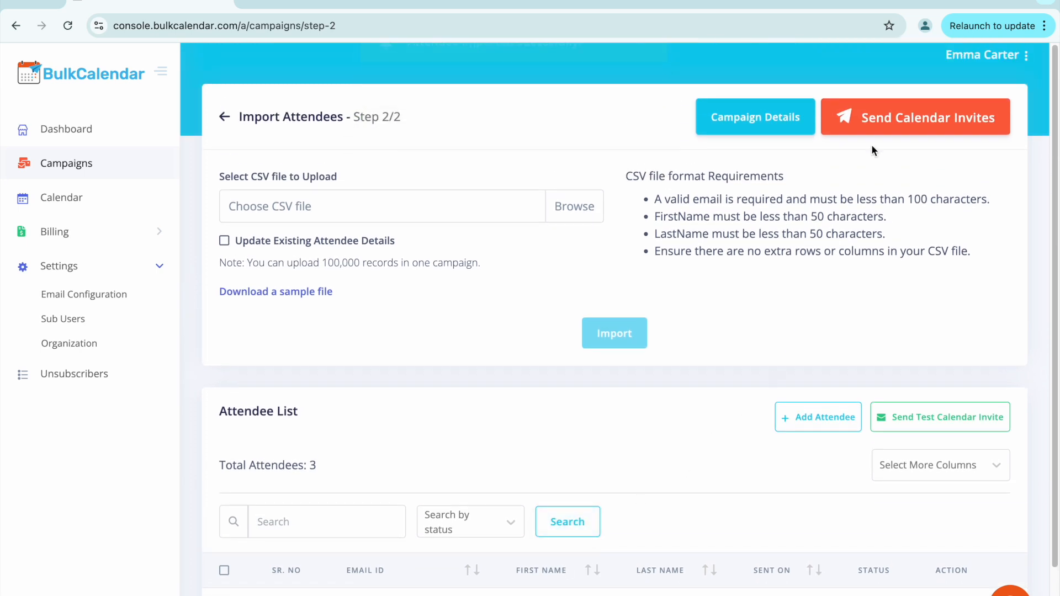
left_click(879, 123)
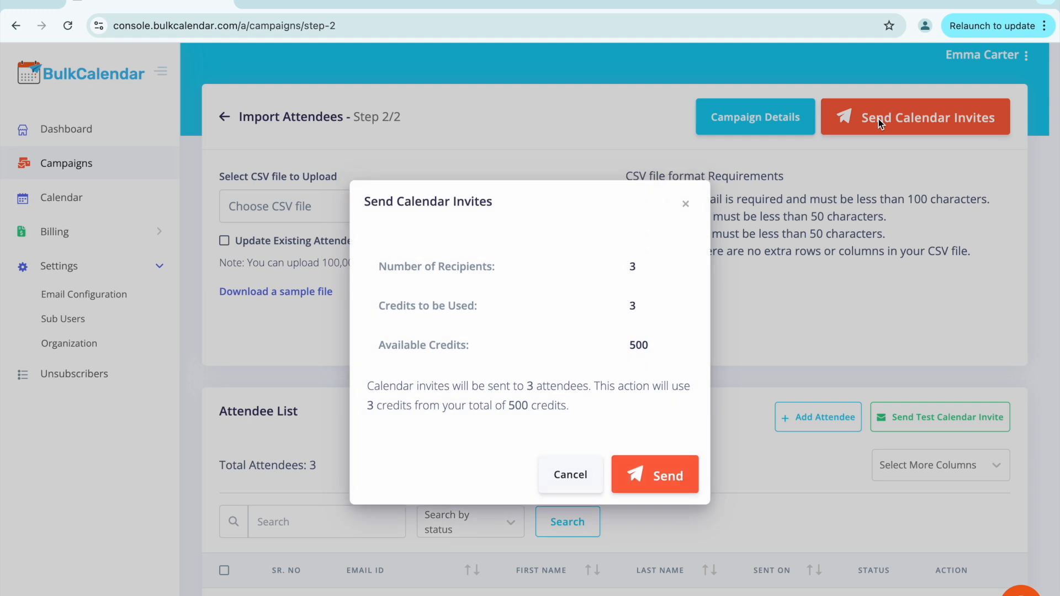